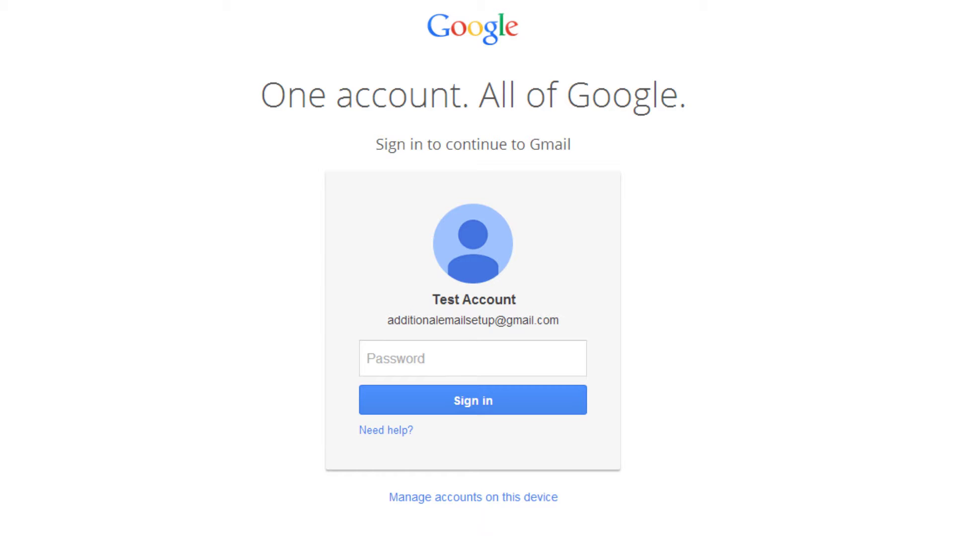
- Sign in with the account password and open the full Gmail Settings page from the gear menu
left_click(472, 358)
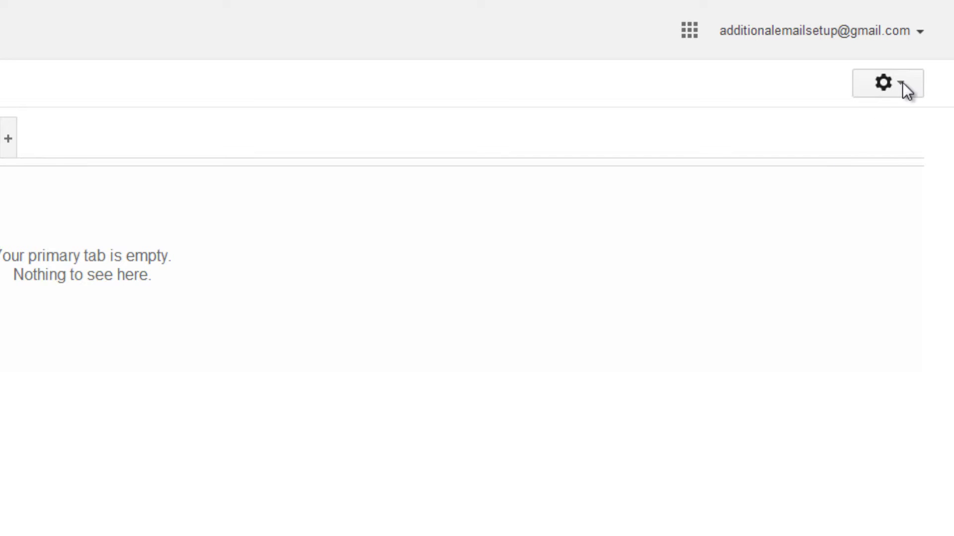
left_click(901, 83)
left_click(876, 288)
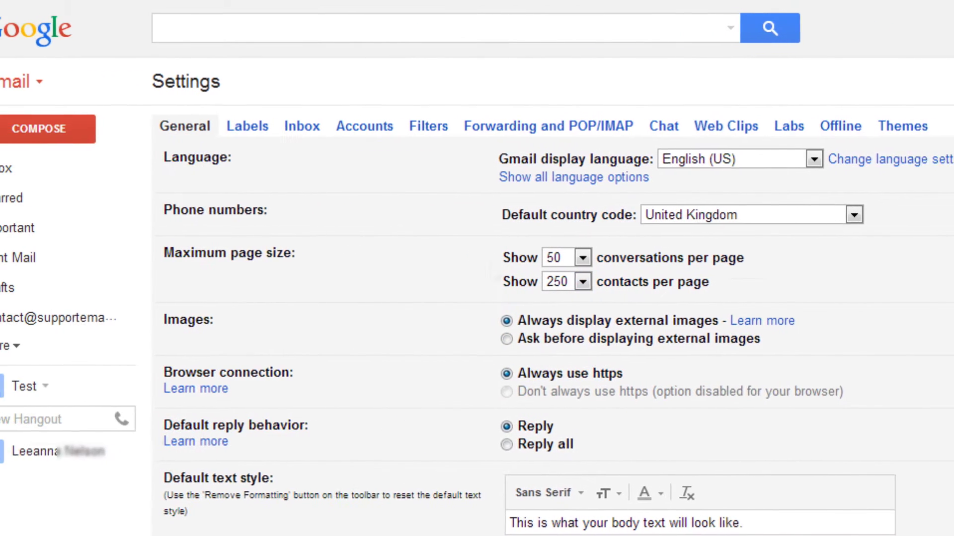
- Switch to the Accounts settings tab to add a POP3 mail account
left_click(360, 126)
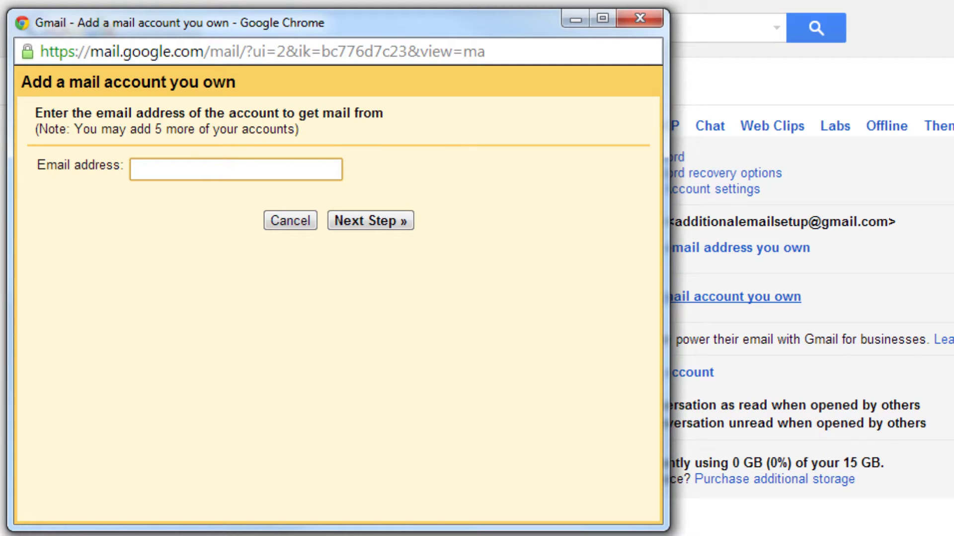
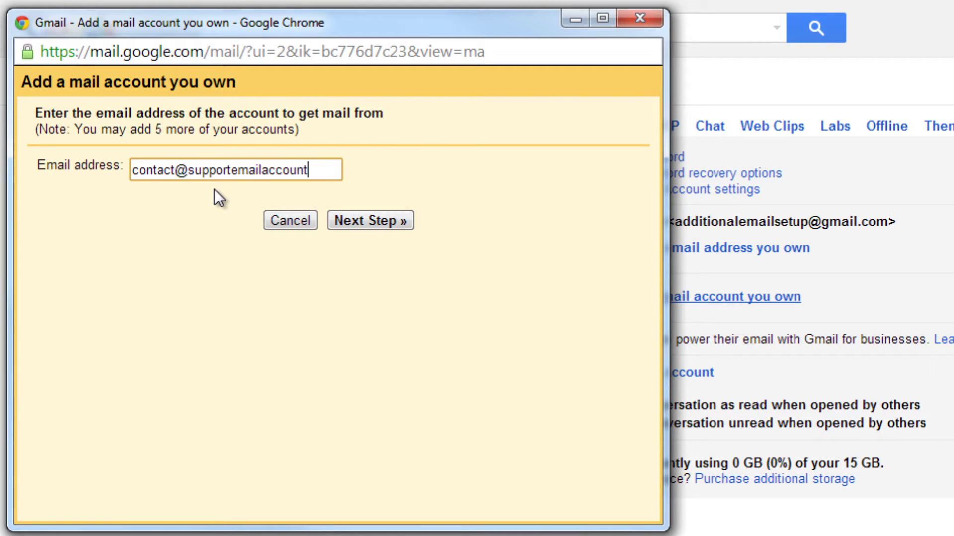
- Enter the external account's email address, complete the username as the full address, and enter its password
left_click(359, 222)
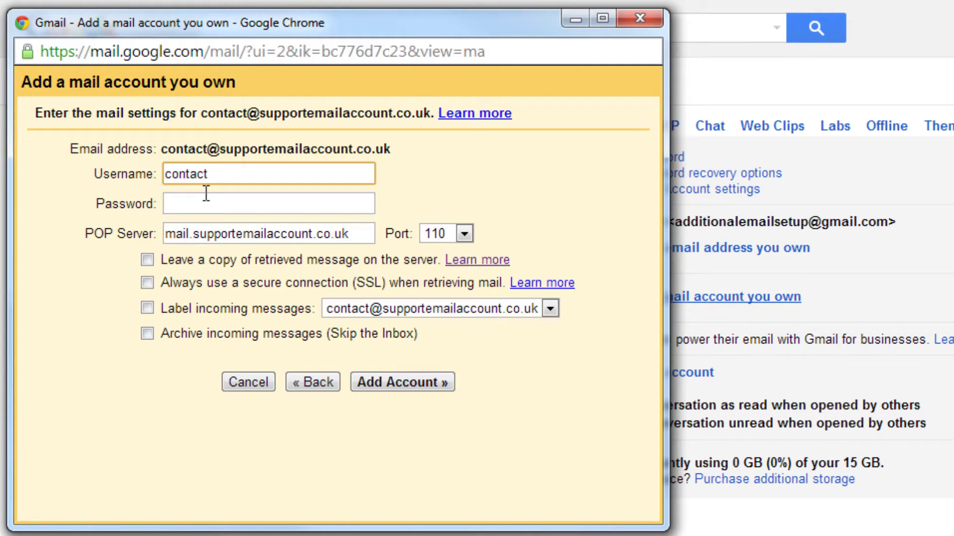
type("@support")
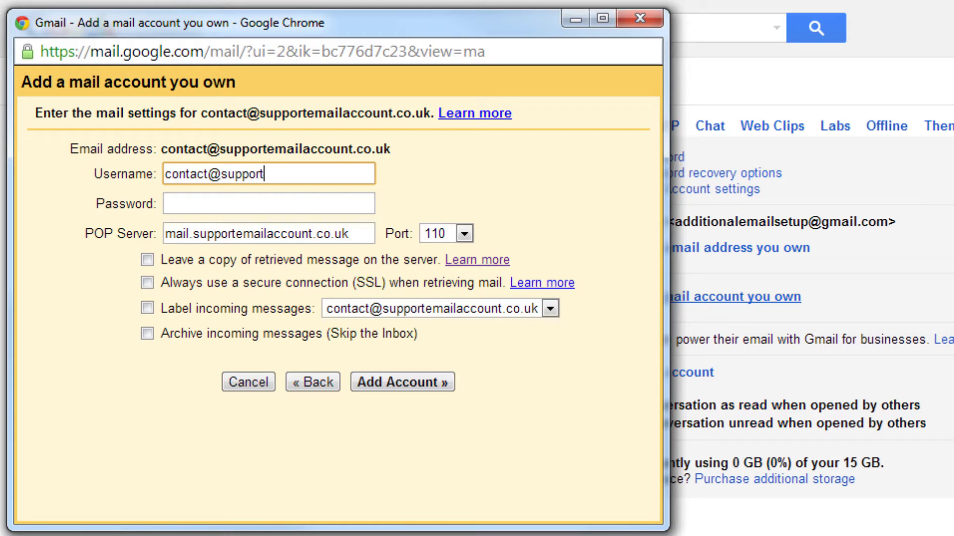
type("emailacco")
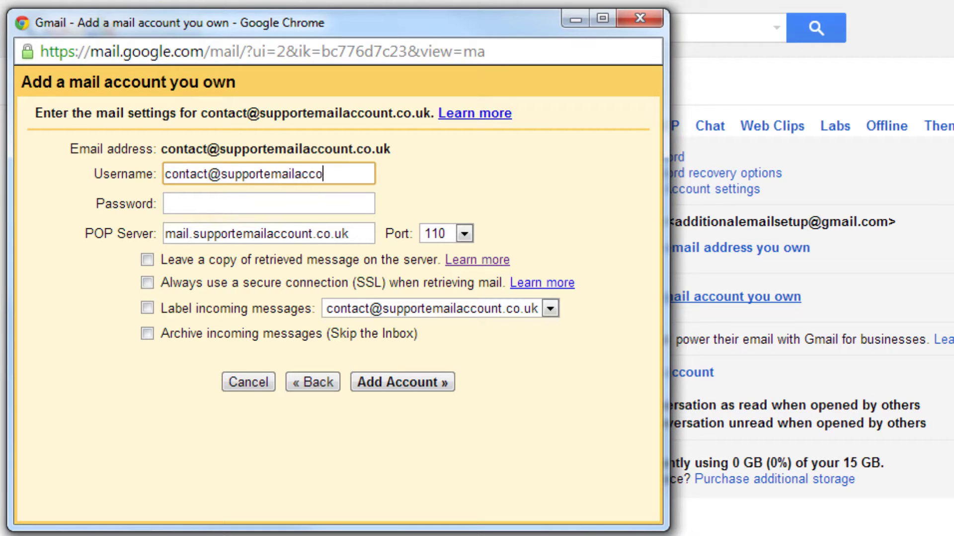
type("unt.co.uk")
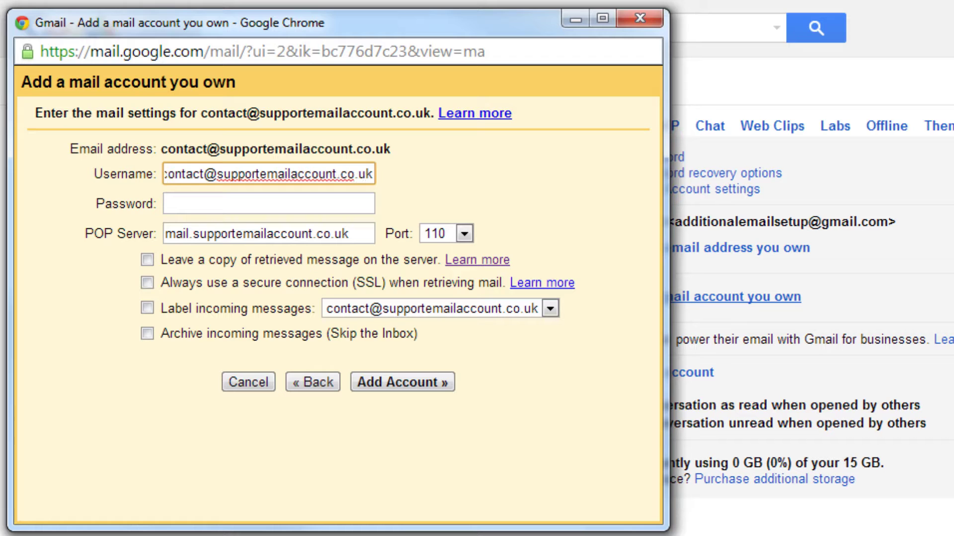
left_click(166, 204)
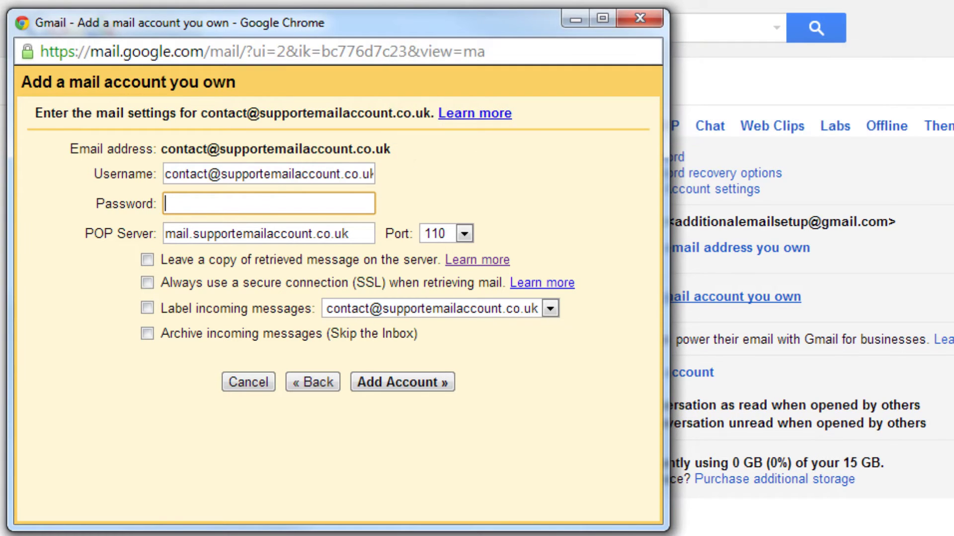
type("*******")
- Replace the old POP server hostname so it reads pop.123-reg.co.uk
left_click_drag(316, 233, 14, 257)
key("BackSpace")
type("pop.12")
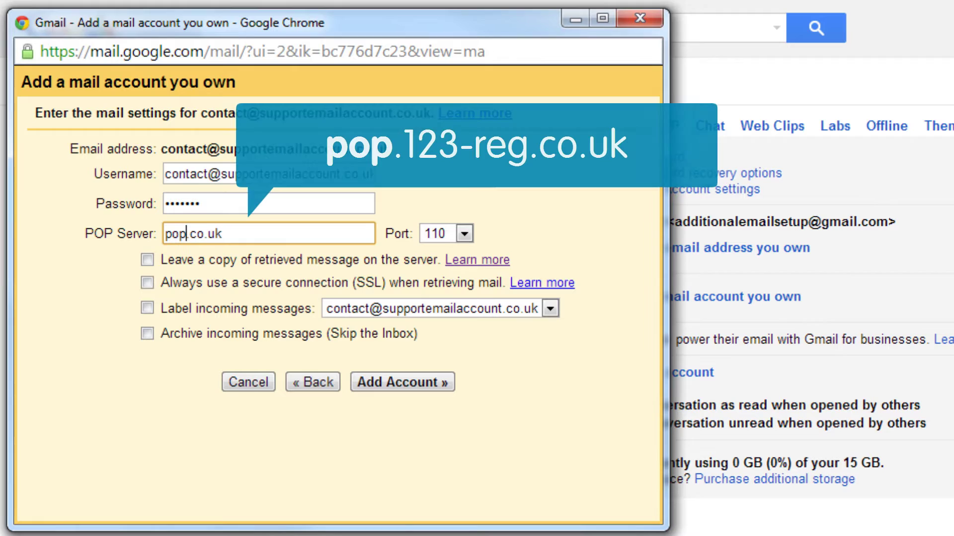
type("3-reg")
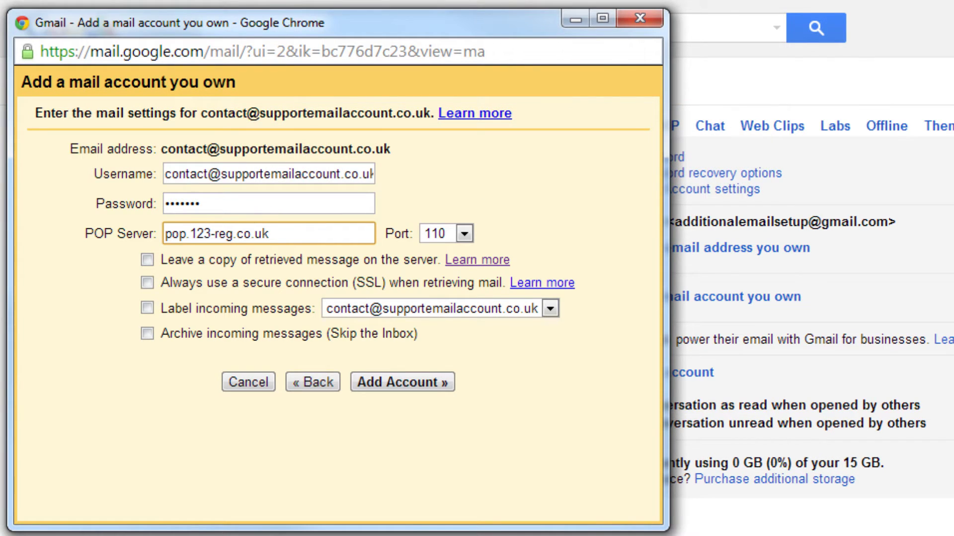
- Choose 995 from the POP port list
left_click(463, 234)
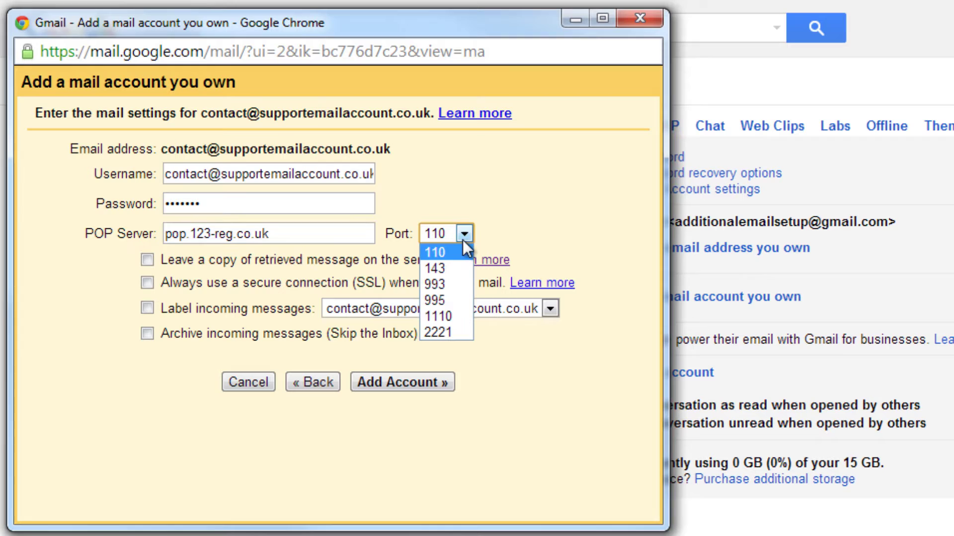
left_click(451, 297)
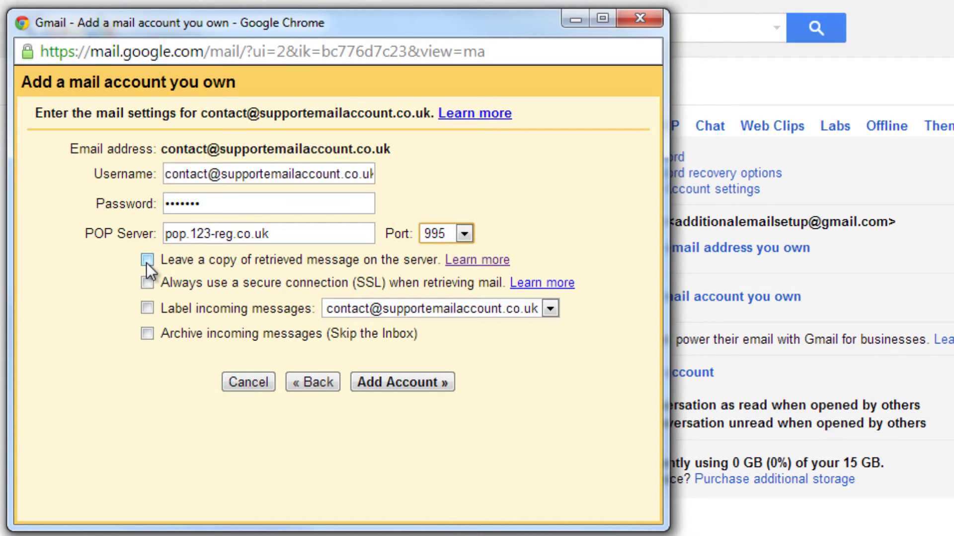
- Return to the inbox, with the new account's label showing in the sidebar
left_click(146, 260)
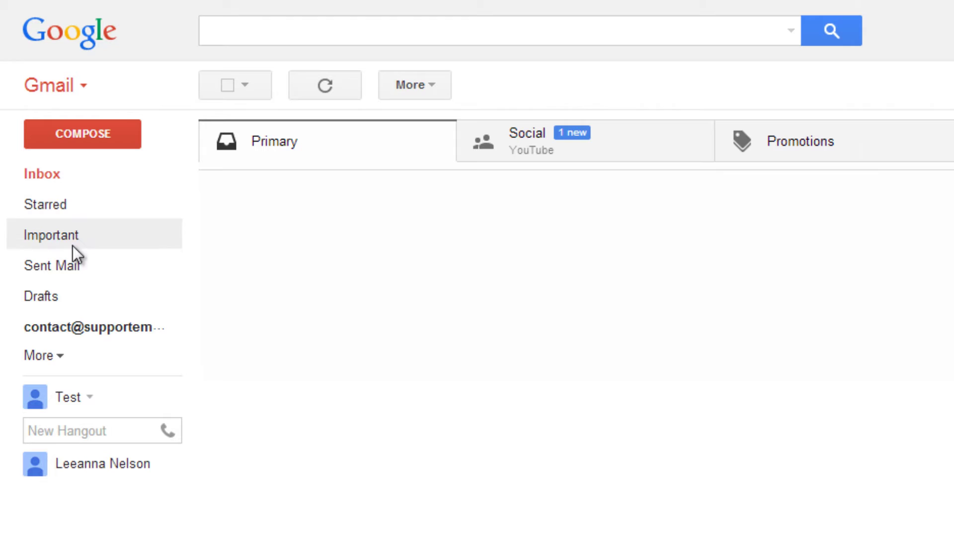
- Open the new account's label to view its messages
left_click(87, 329)
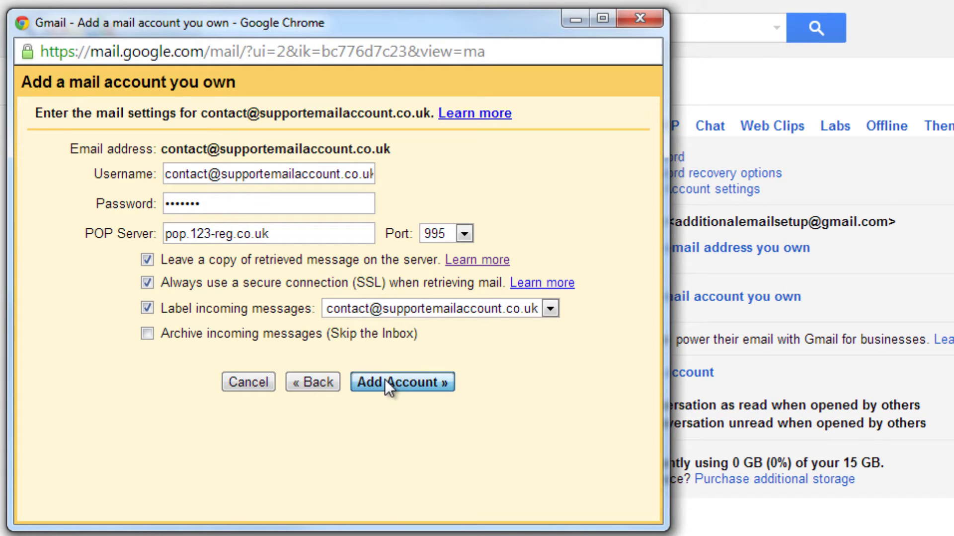
- Add the configured POP3 account to Gmail and get the 'mail account added' confirmation
left_click(385, 379)
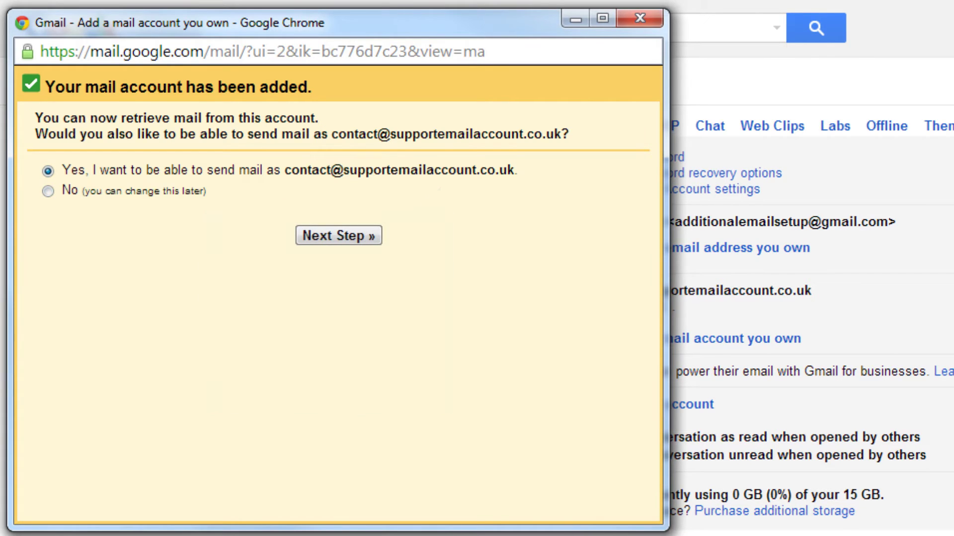
- Continue with sending as this address, rename the sender to Contact, and untick 'Treat as an alias'
left_click(321, 240)
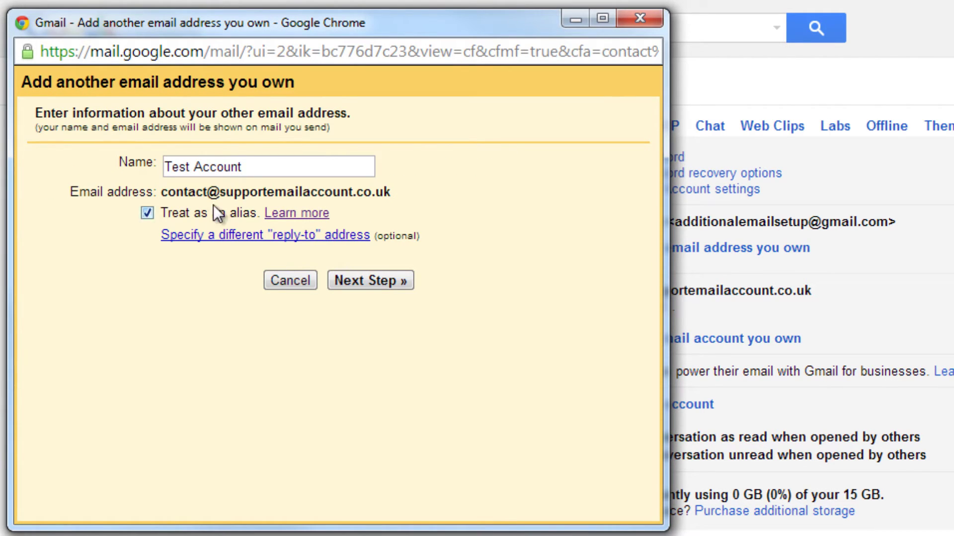
left_click_drag(248, 167, 67, 159)
type("Contact")
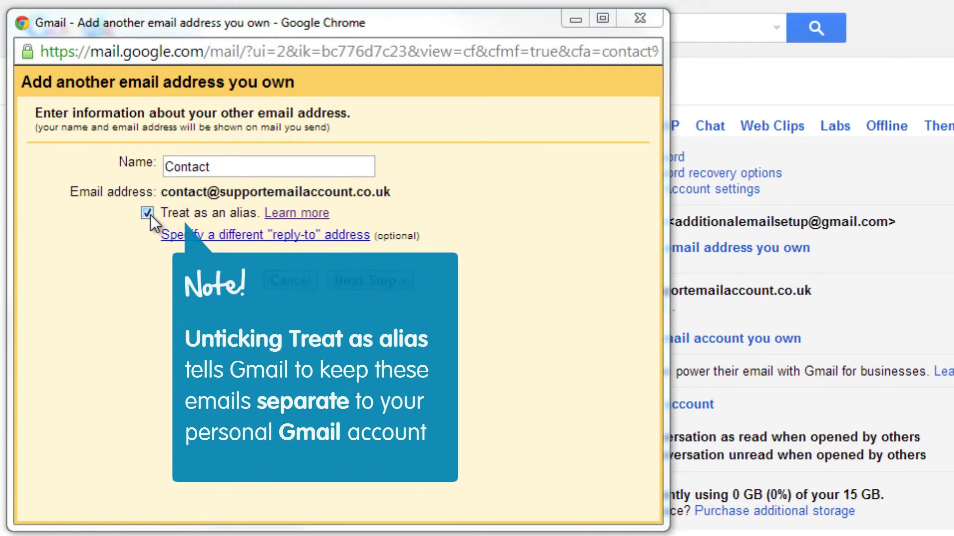
left_click(147, 213)
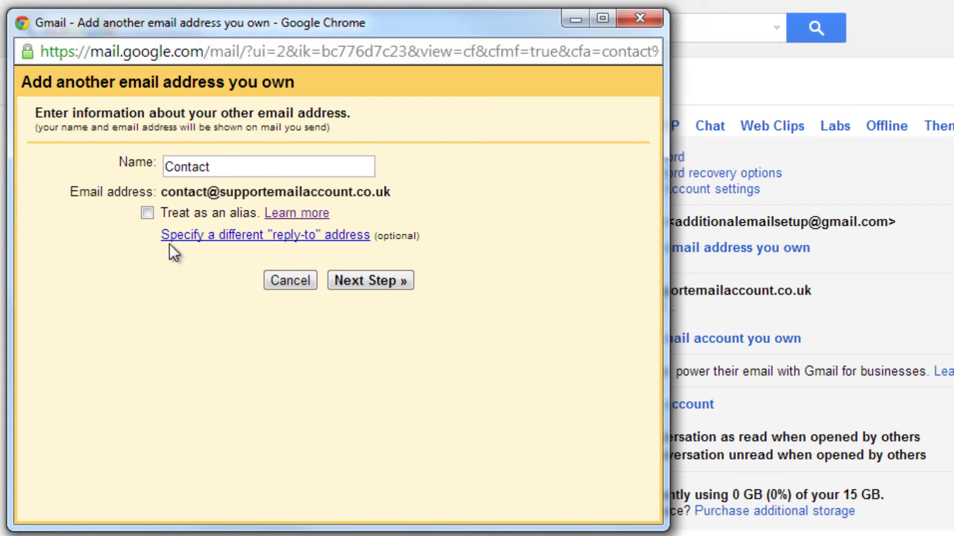
- Send through the domain's own SMTP servers and edit the server name to smtp.123-reg.co.uk
left_click(350, 276)
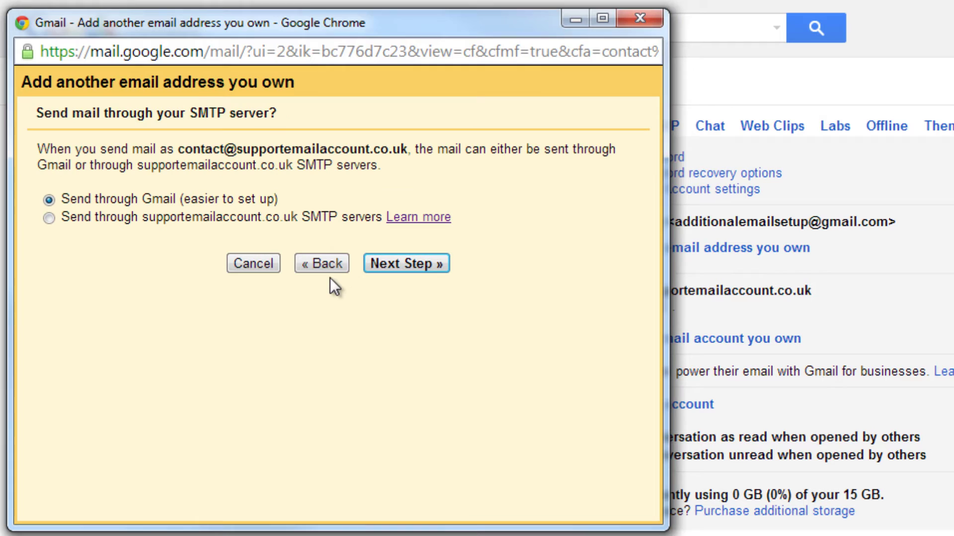
left_click(48, 218)
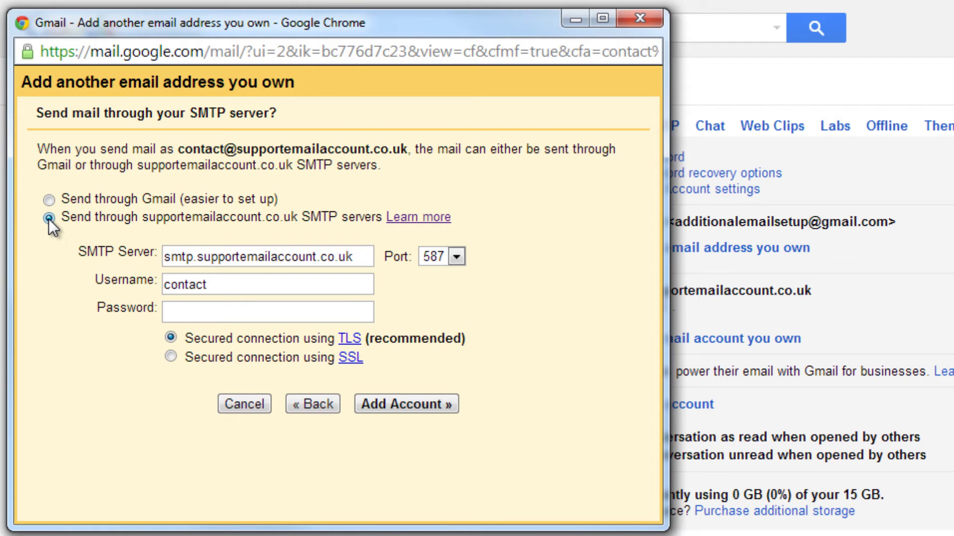
left_click_drag(316, 257, 197, 257)
type("123")
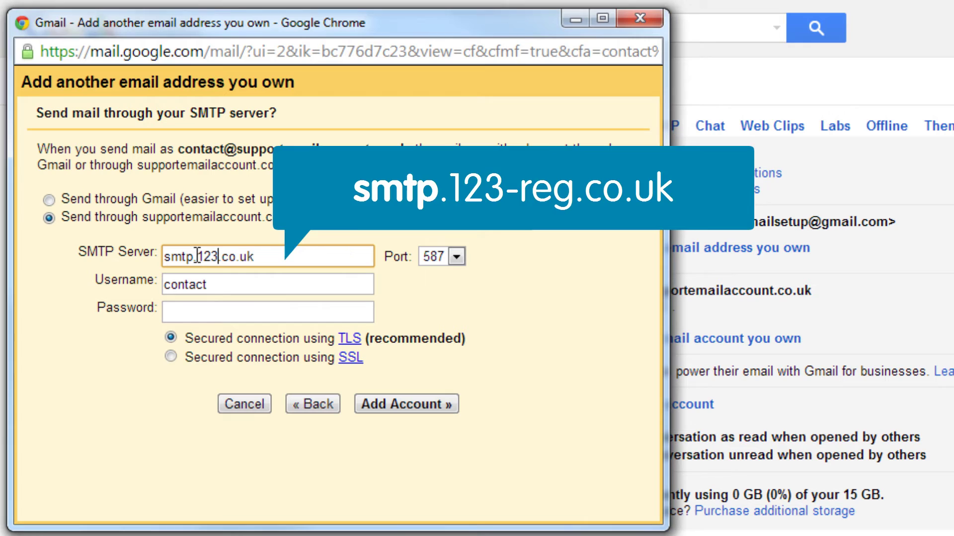
type("-reg")
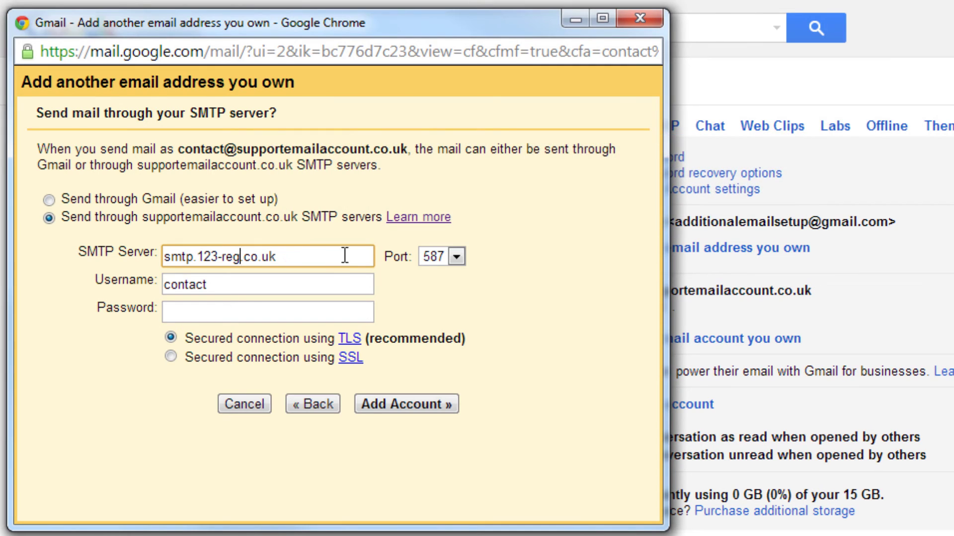
- Set the SMTP port to 465, use the full email address as username, and enter the account password
left_click(457, 257)
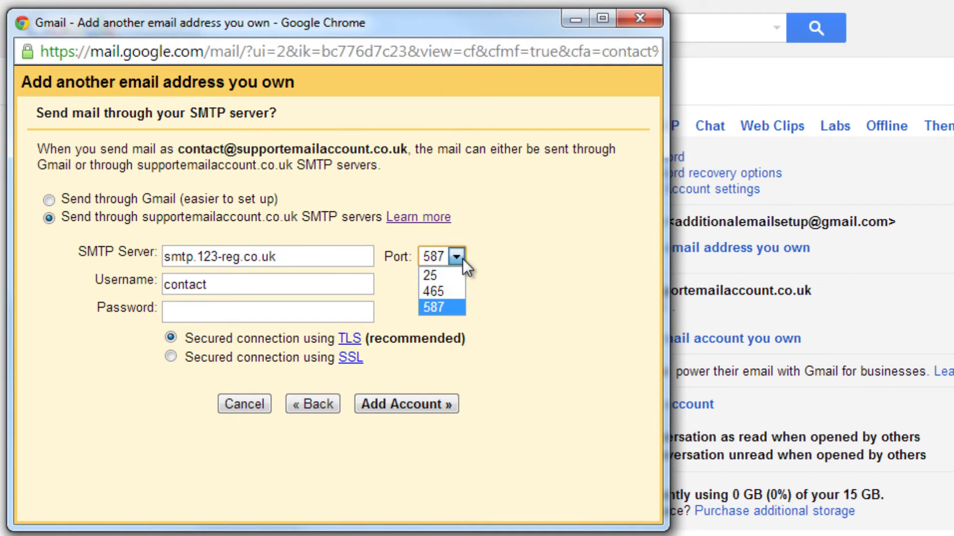
left_click(451, 292)
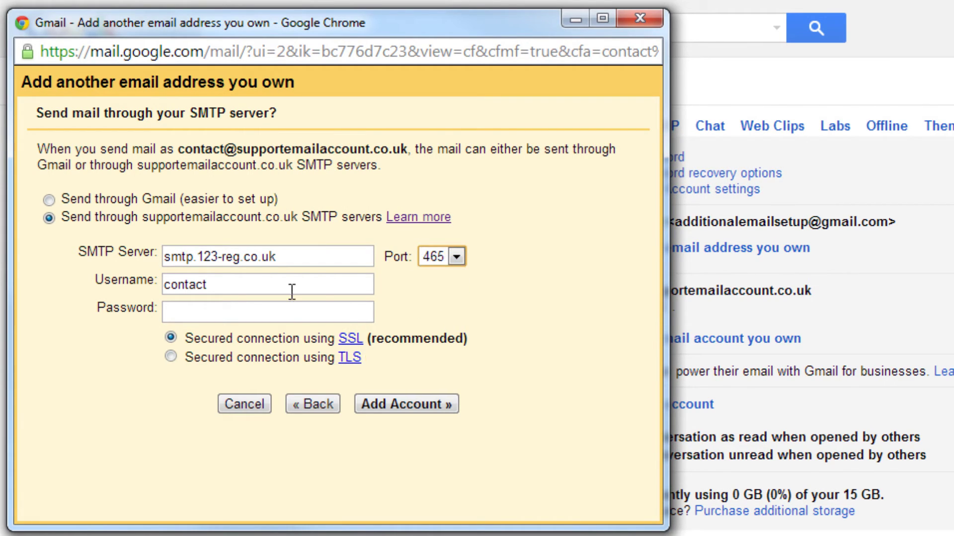
left_click(214, 285)
type("@sup")
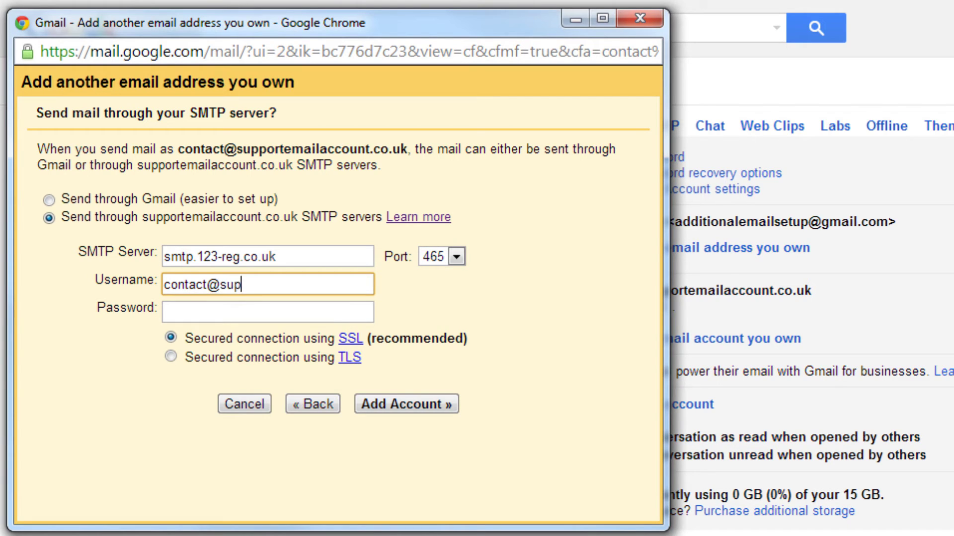
type("portemailaccount.co.uk")
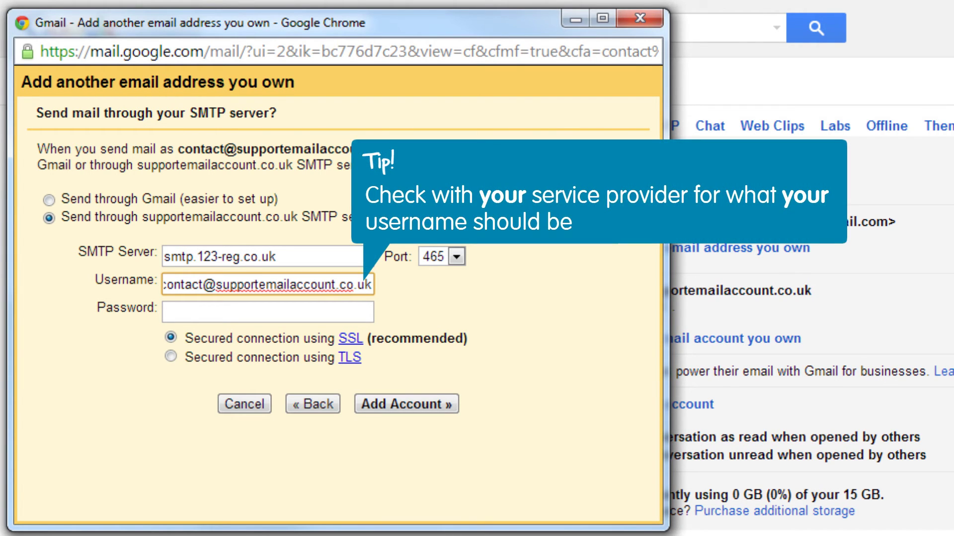
left_click(169, 313)
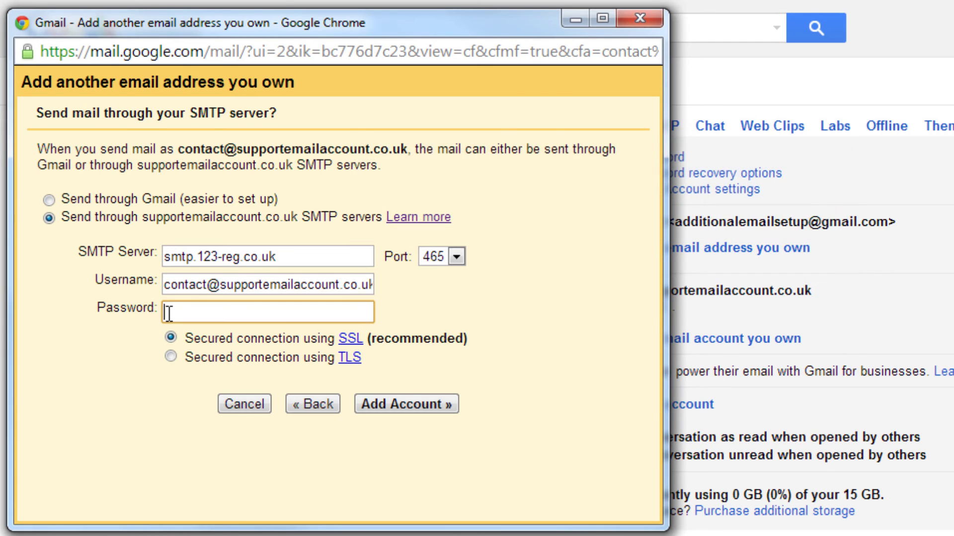
type("•••••••")
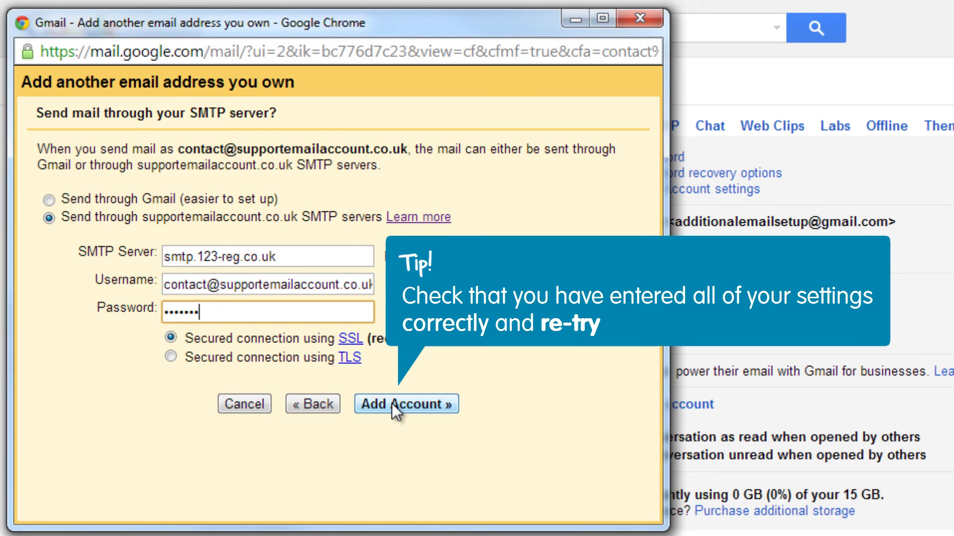
- Submit the SMTP settings with Add Account so Gmail checks the credentials and sends a code
left_click(391, 403)
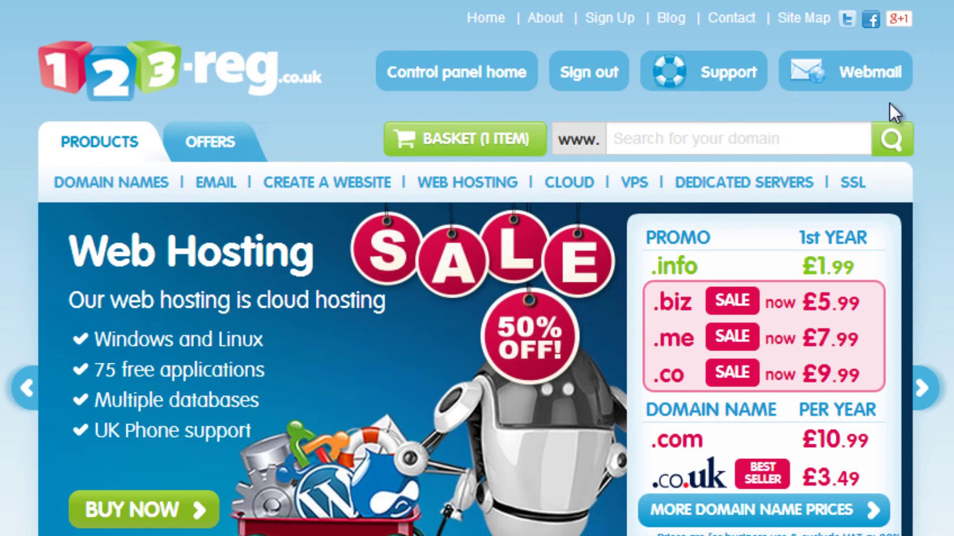
- Log in to 123-reg Webmail with the mailbox's email address and password
left_click(877, 74)
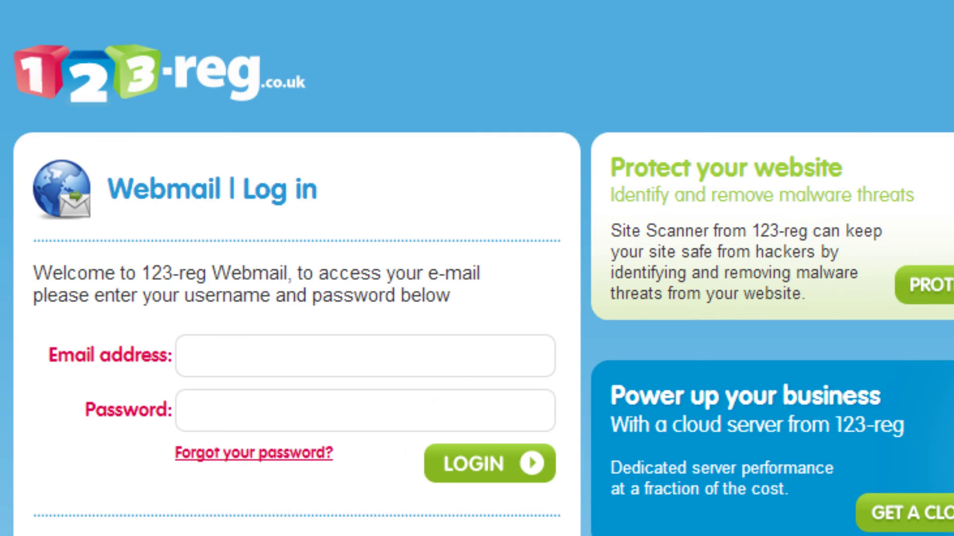
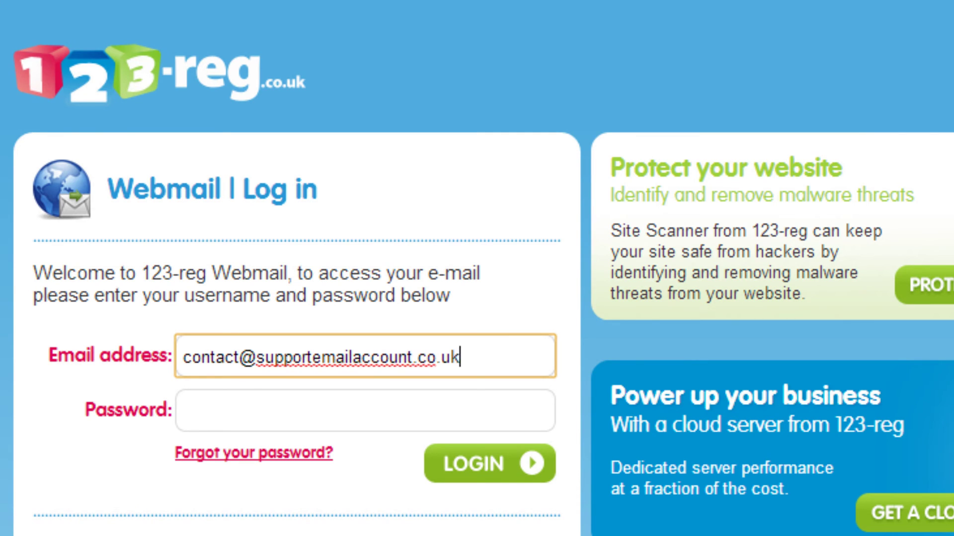
key("Tab")
type("*******")
left_click(445, 464)
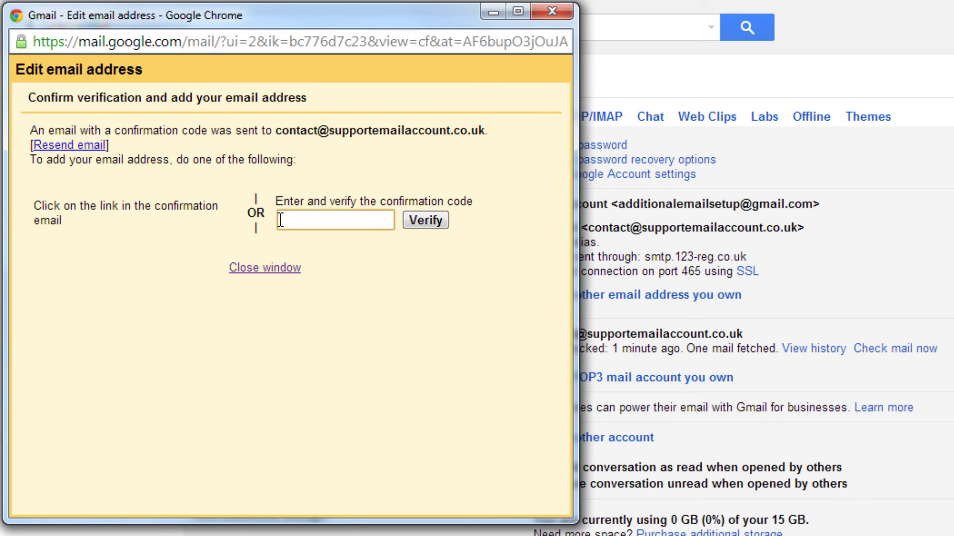
- Enter the emailed confirmation code and verify the Contact send-as address
left_click(425, 220)
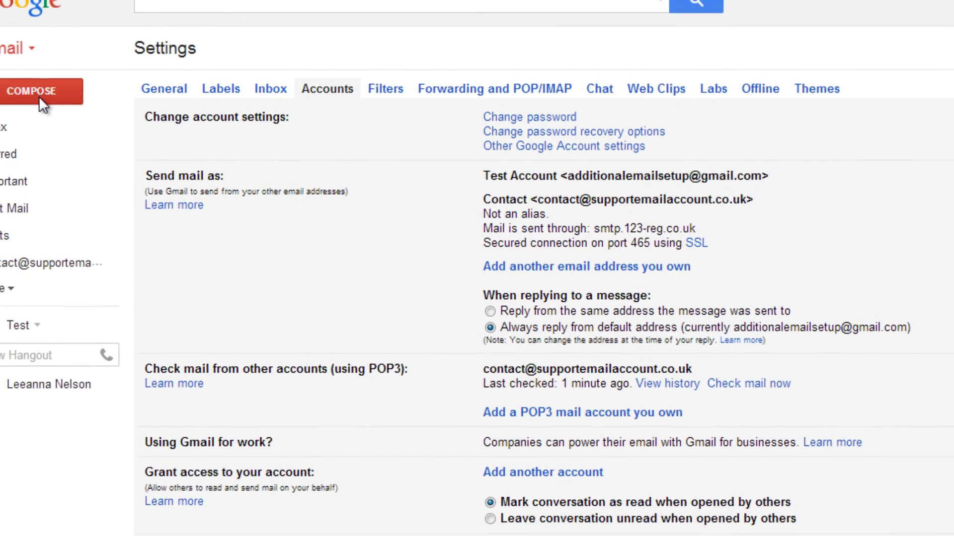
- Send a new email with subject TEST from Contact to the Test Account
left_click(39, 98)
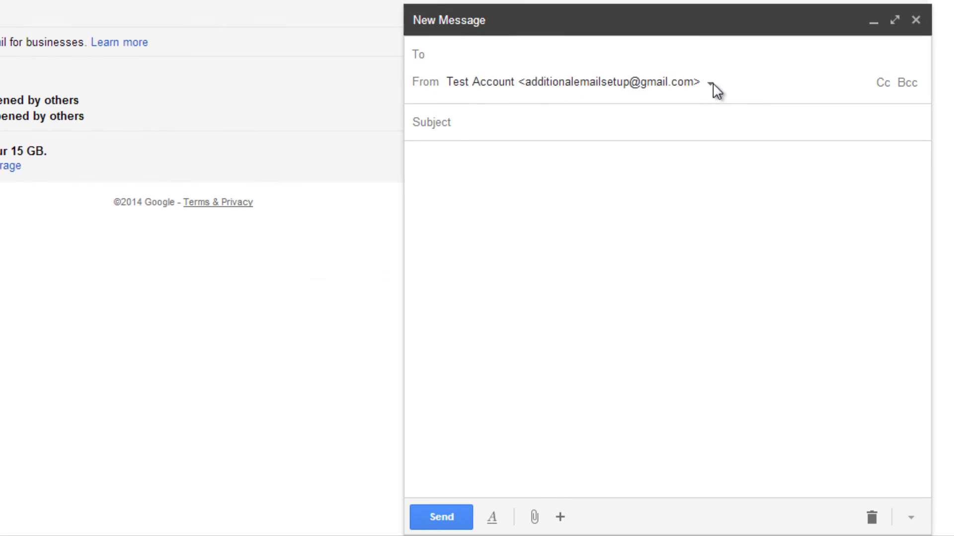
left_click(712, 84)
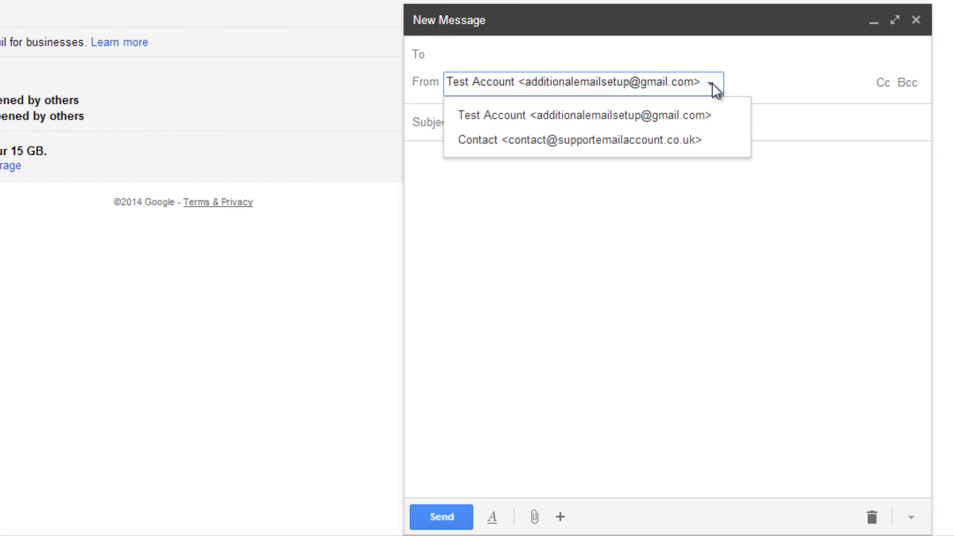
left_click(698, 136)
type("add")
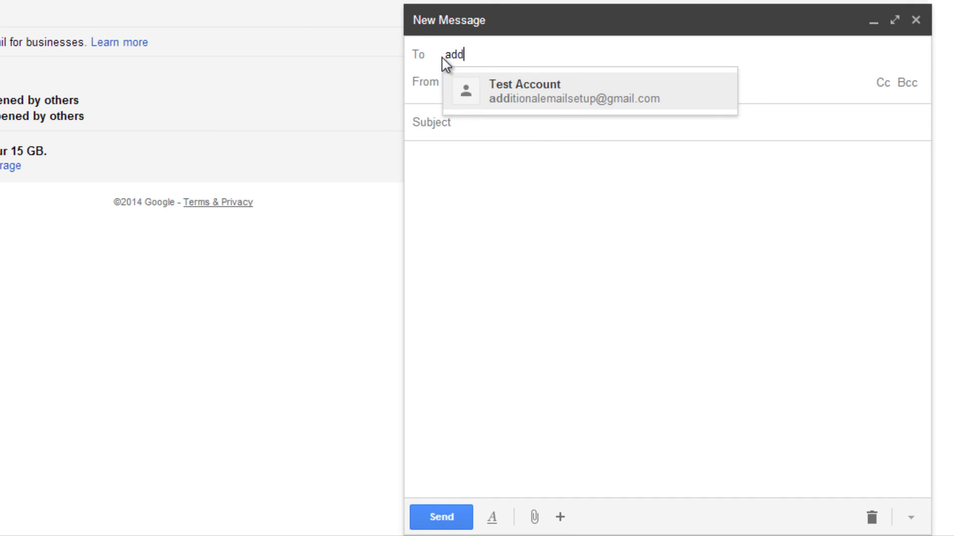
left_click(485, 97)
left_click(462, 127)
type("TEST")
left_click(438, 519)
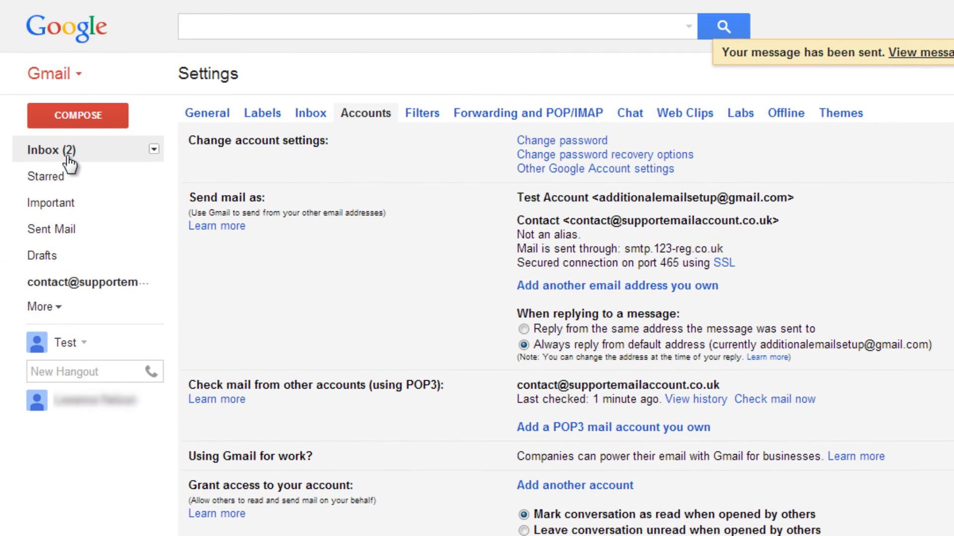
- Open the Gmail Team confirmation email in the inbox, follow its approval link, and return to mail.google.com
left_click(68, 155)
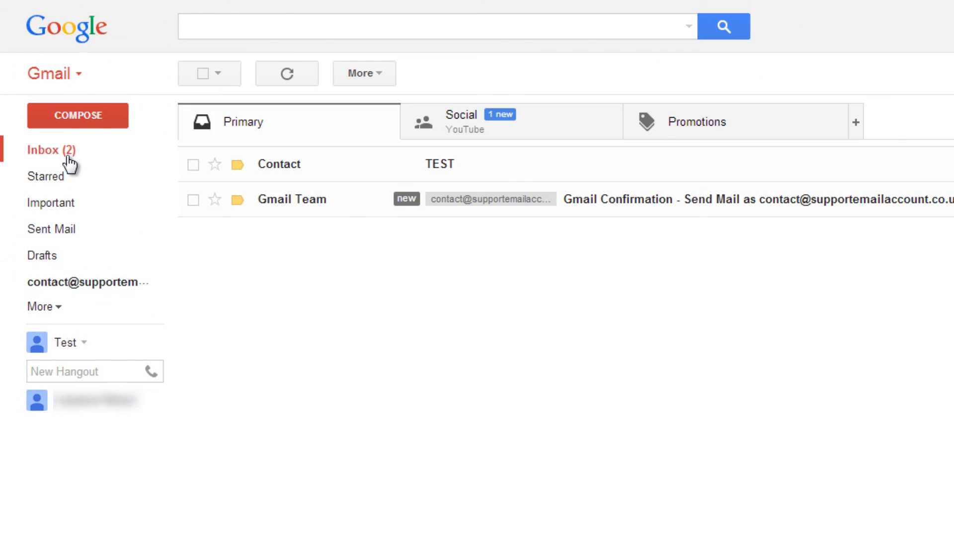
left_click(315, 205)
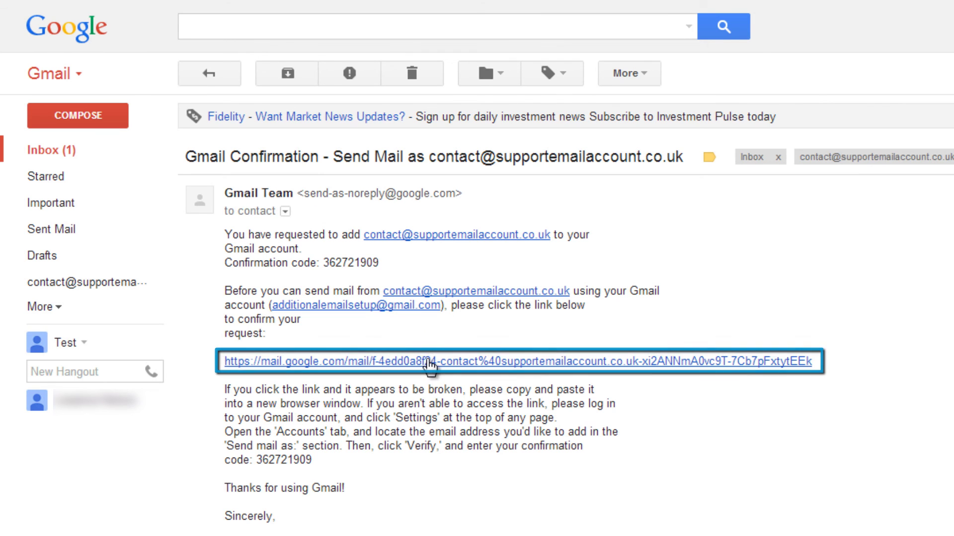
left_click(429, 362)
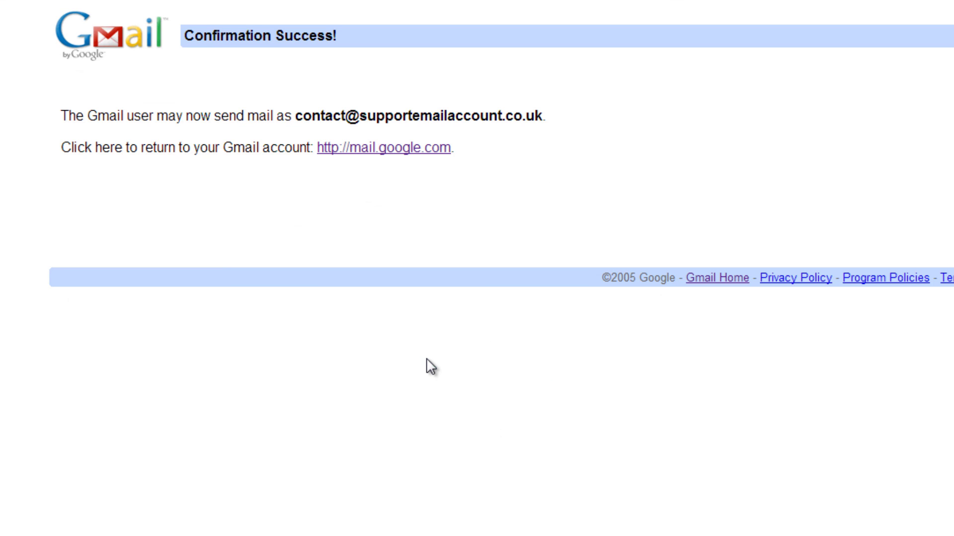
left_click(392, 151)
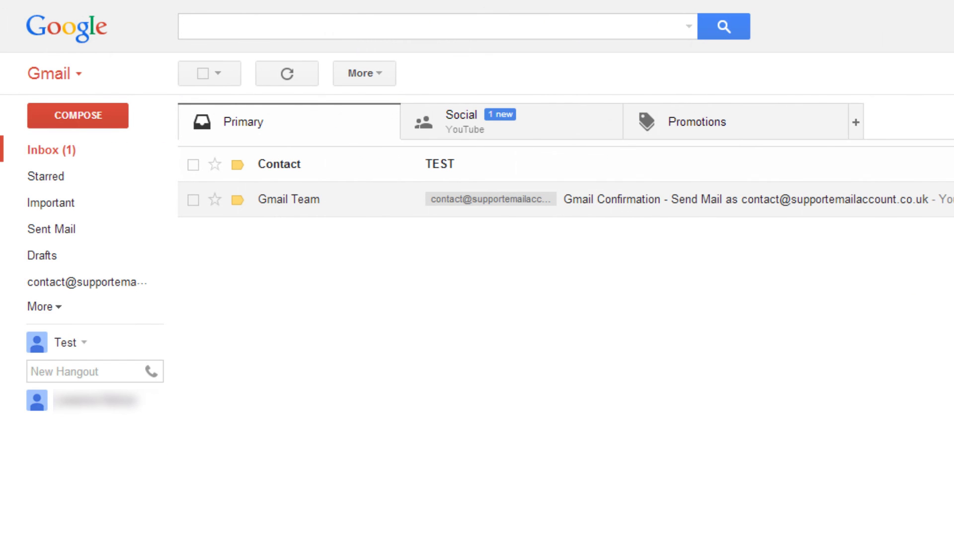